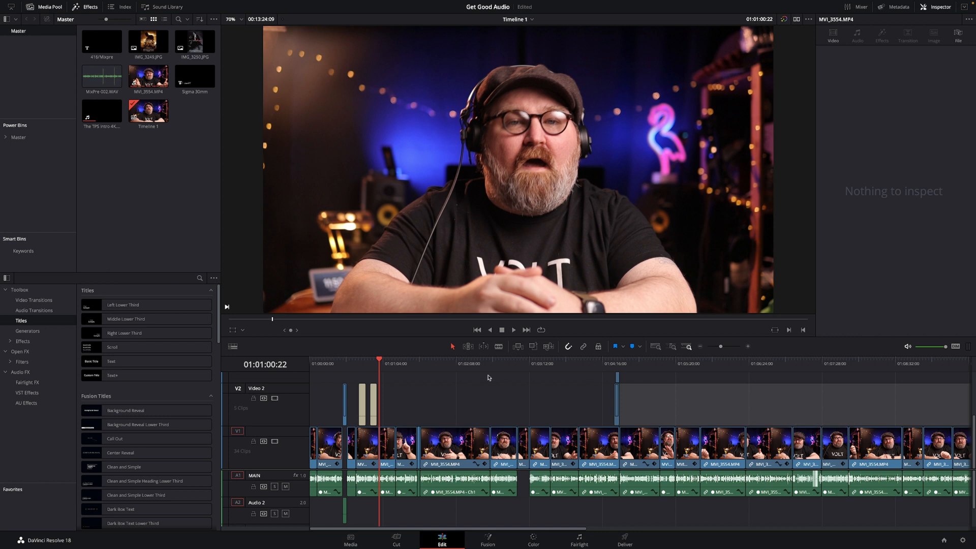
Play a short passage of the edited timeline to hear the dialogue.
{"action": "key", "text": "space"}
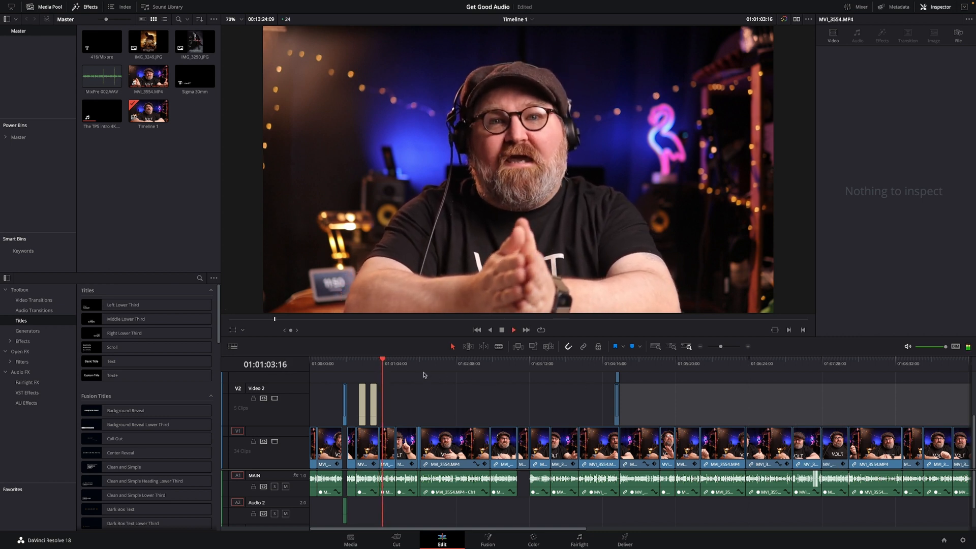
{"action": "key", "text": "space"}
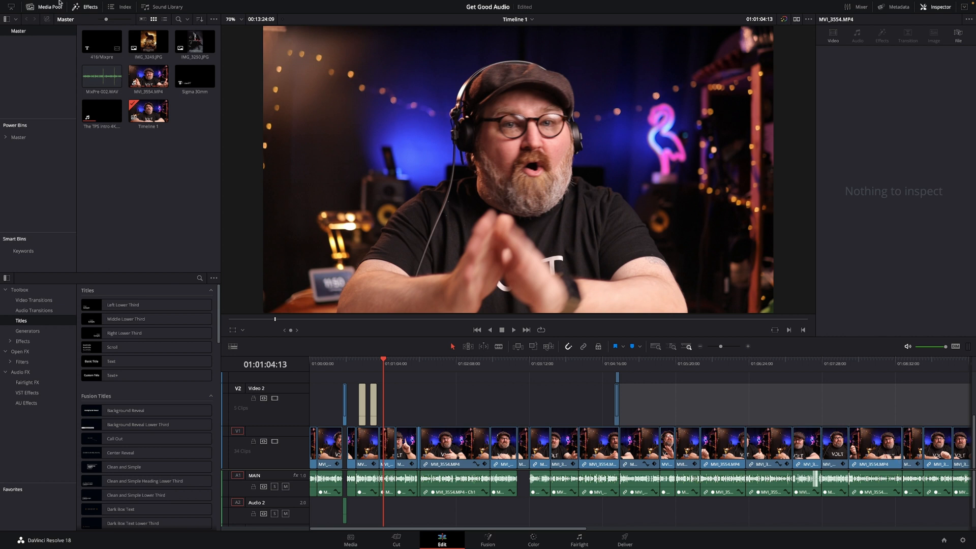
Auto-sync the audio of MixPre-002.WAV and MVI_3554.MP4 in the media pool based on waveform.
{"action": "left_click", "coordinate": [107, 91]}
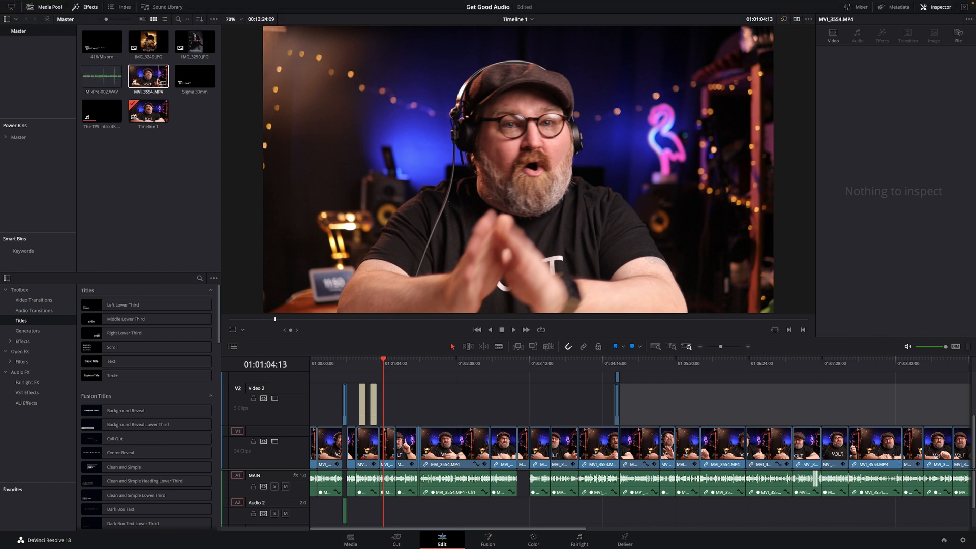
{"action": "left_click", "coordinate": [120, 88]}
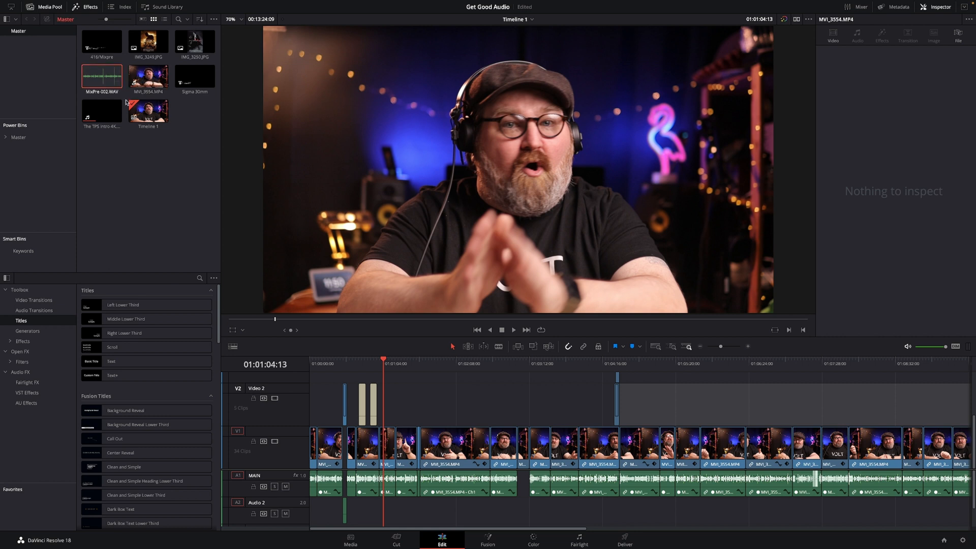
{"action": "left_click", "coordinate": [149, 88], "text": "ctrl"}
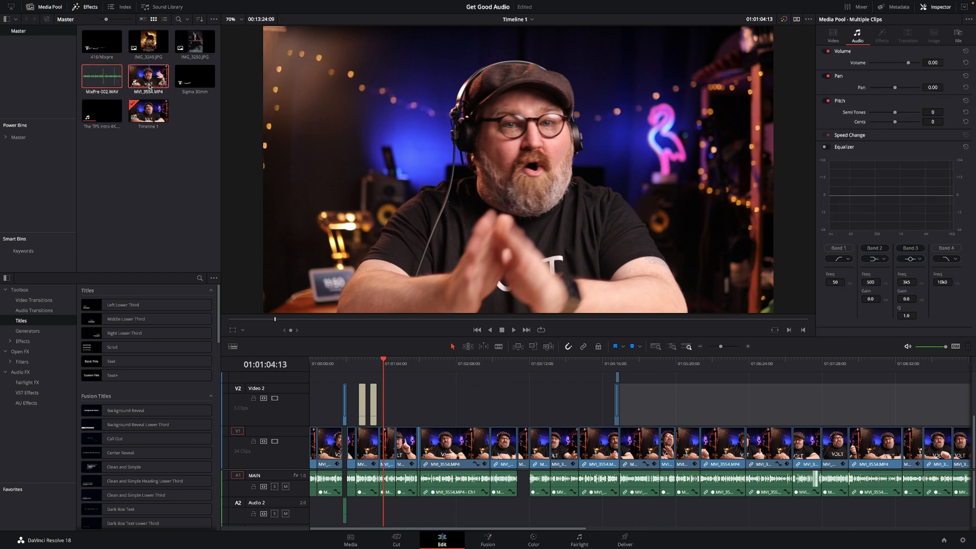
{"action": "right_click", "coordinate": [150, 88]}
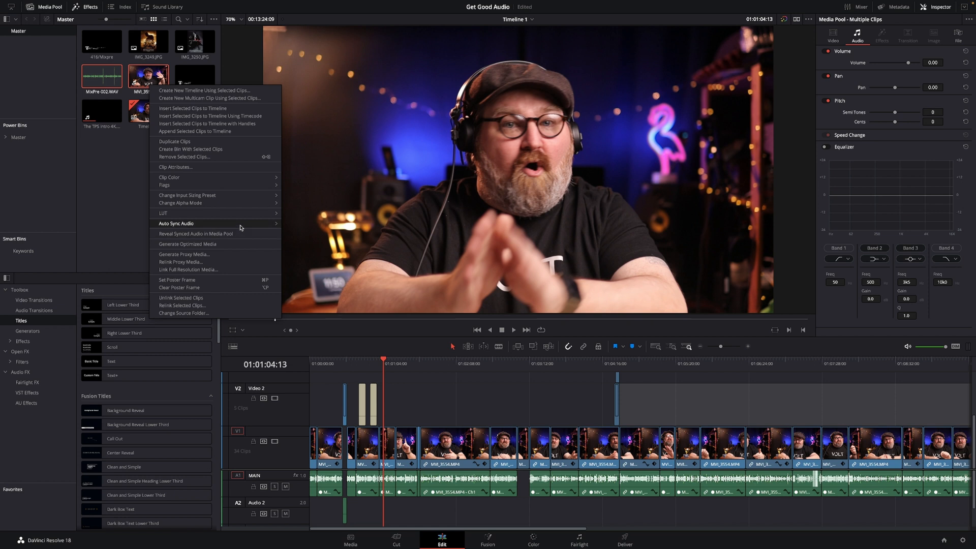
{"action": "mouse_move", "coordinate": [243, 225]}
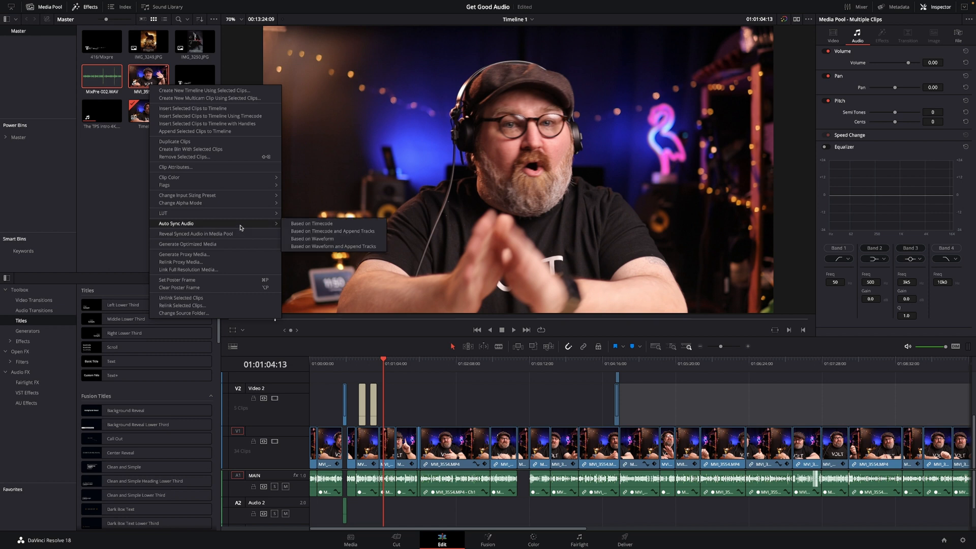
{"action": "left_click", "coordinate": [302, 239]}
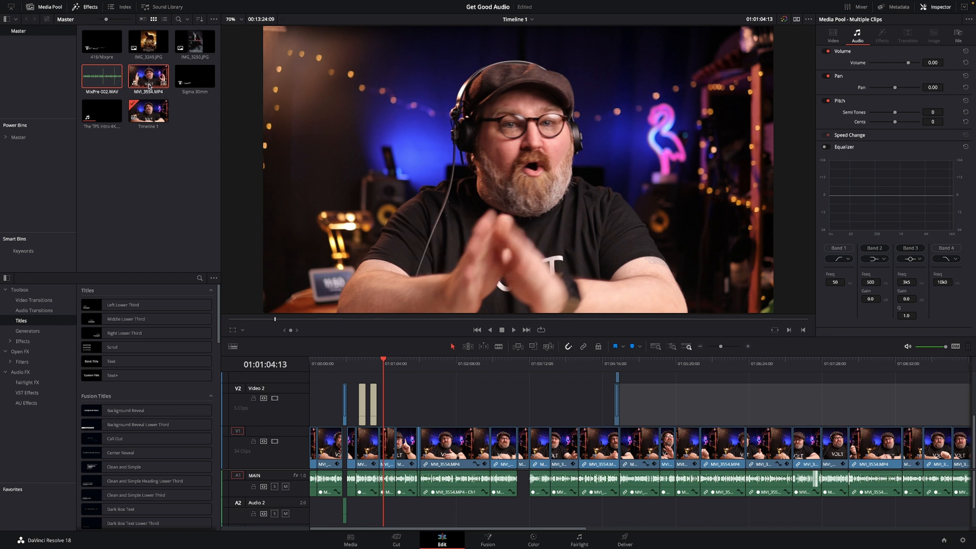
{"action": "left_click", "coordinate": [185, 163]}
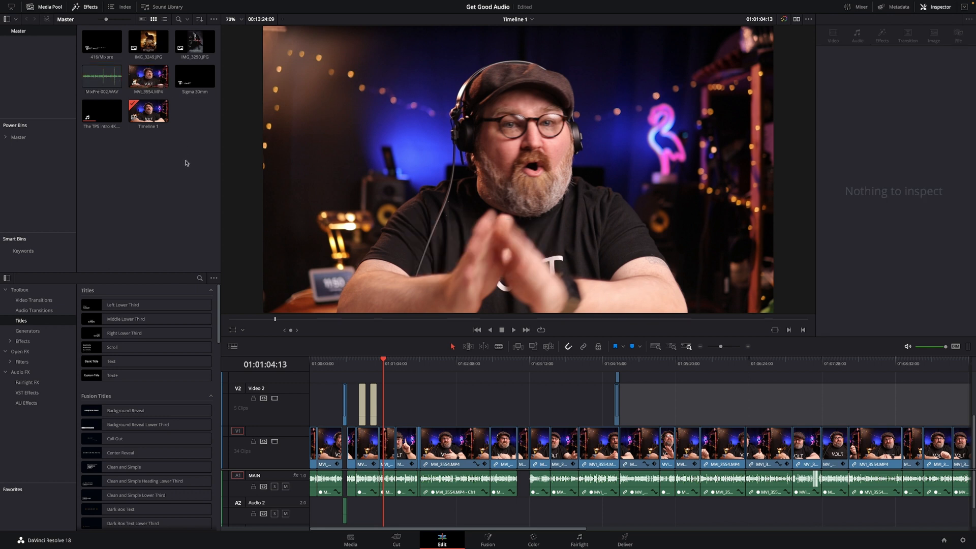
{"action": "left_click", "coordinate": [141, 84]}
{"action": "left_click", "coordinate": [173, 244]}
{"action": "scroll", "coordinate": [504, 398], "scroll_direction": "right", "scroll_amount": 5}
{"action": "scroll", "coordinate": [505, 398], "scroll_direction": "left", "scroll_amount": 5}
Review the Fairlight audio metering options in the project settings, including the target loudness level, without saving changes.
{"action": "left_click", "coordinate": [962, 541]}
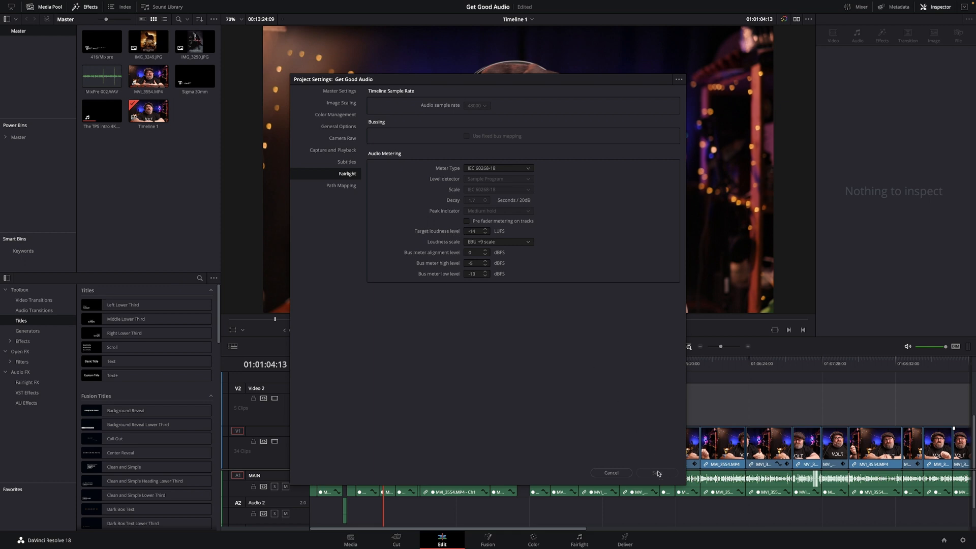
{"action": "left_click", "coordinate": [611, 473]}
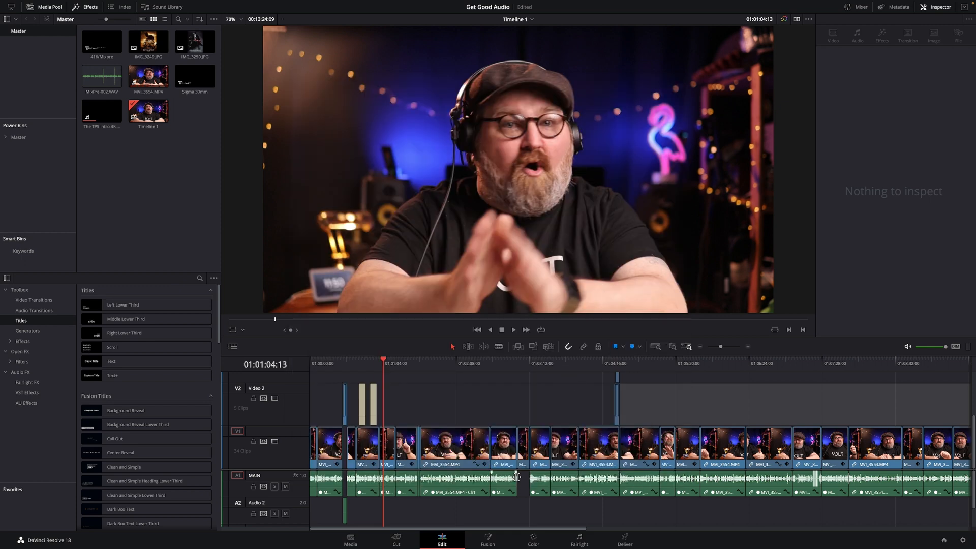
Switch to the Fairlight page and play passages of the MAIN track while monitoring its levels and effects chain.
{"action": "left_click", "coordinate": [580, 542]}
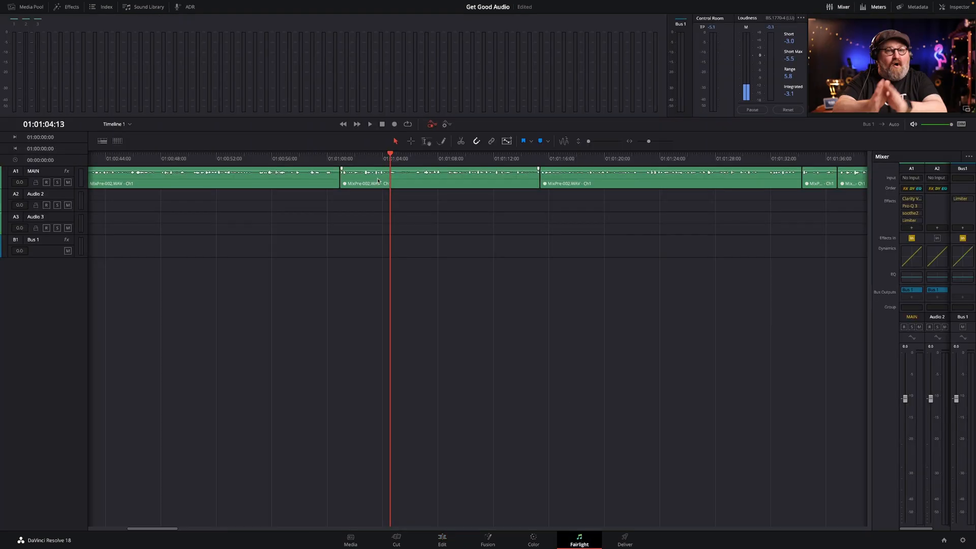
{"action": "key", "text": "space"}
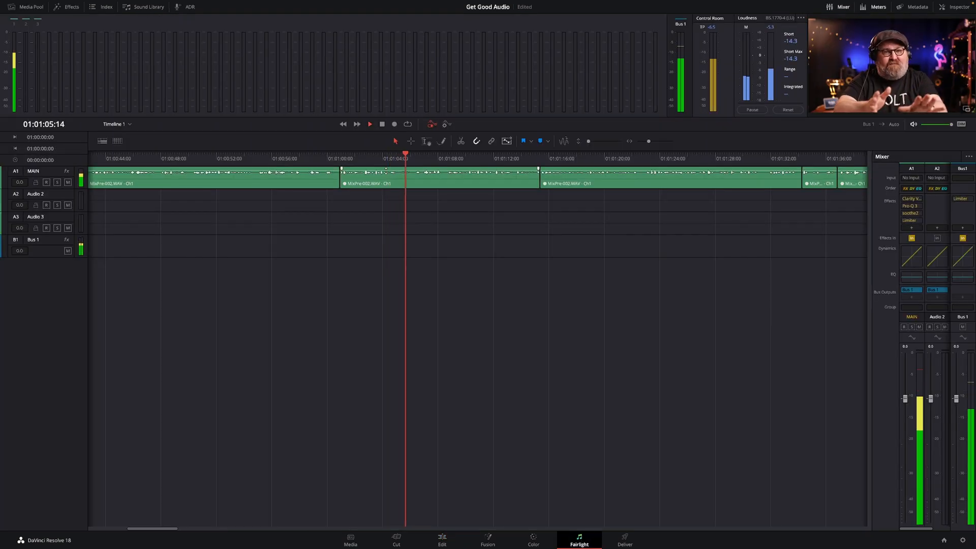
{"action": "key", "text": "space"}
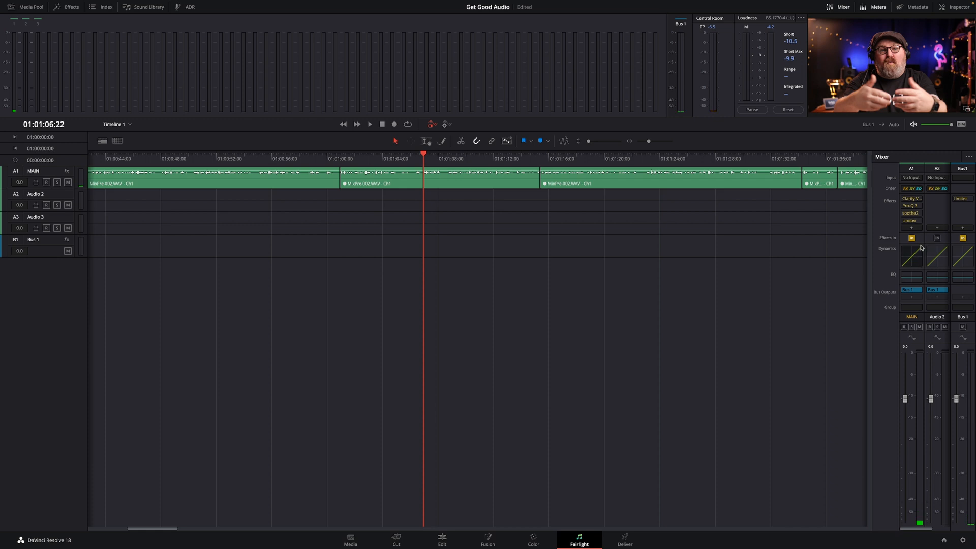
{"action": "mouse_move", "coordinate": [915, 201]}
{"action": "key", "text": "space"}
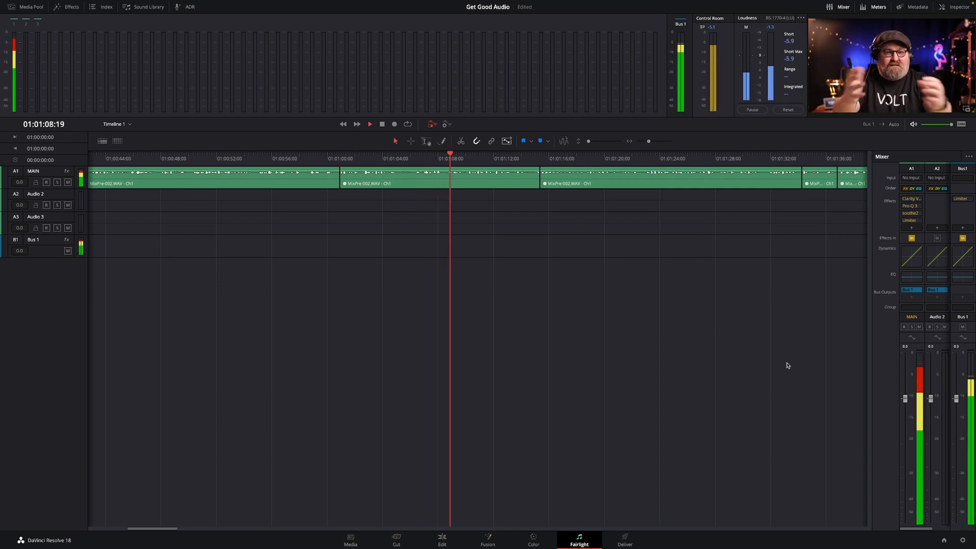
{"action": "key", "text": "space"}
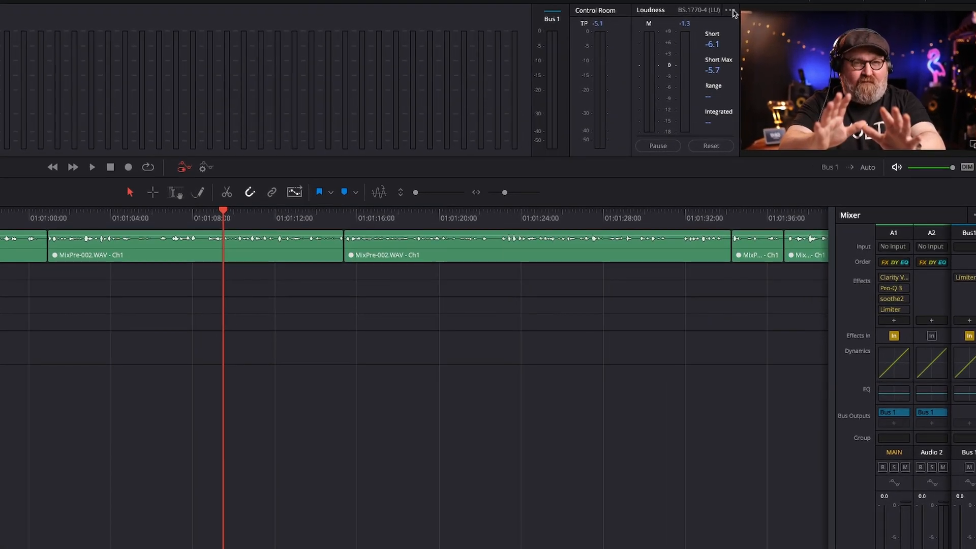
Review the loudness meter's standards list, and play the timeline to measure the integrated loudness.
{"action": "left_click", "coordinate": [731, 9]}
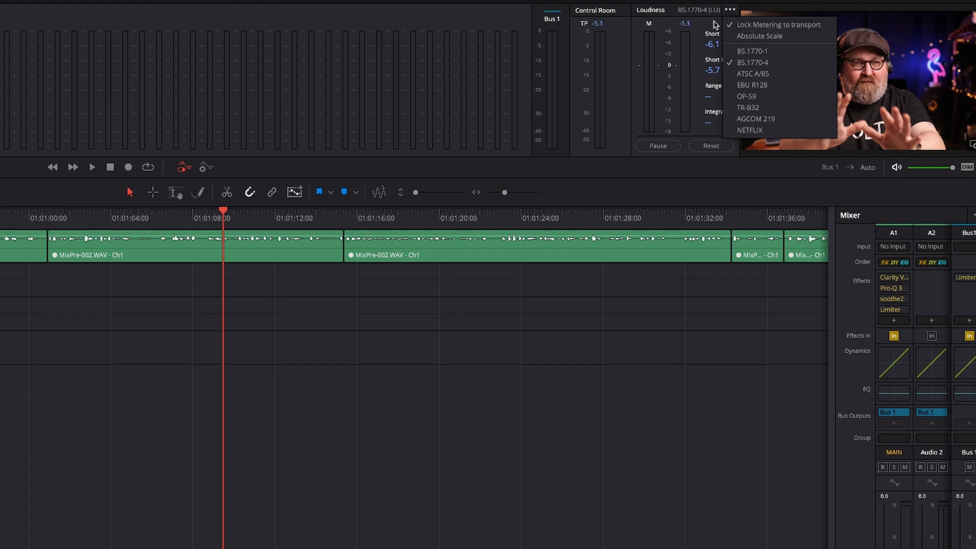
{"action": "left_click", "coordinate": [670, 20]}
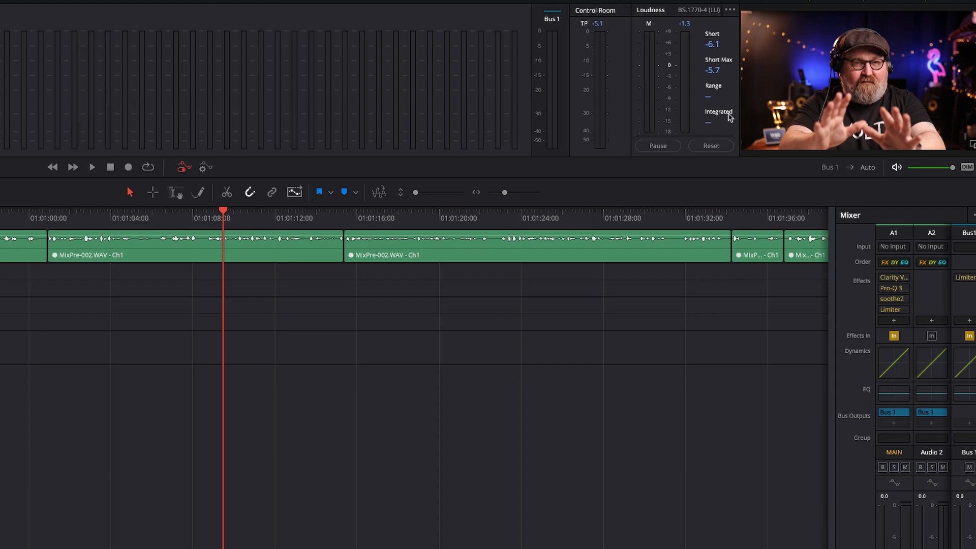
{"action": "key", "text": "space"}
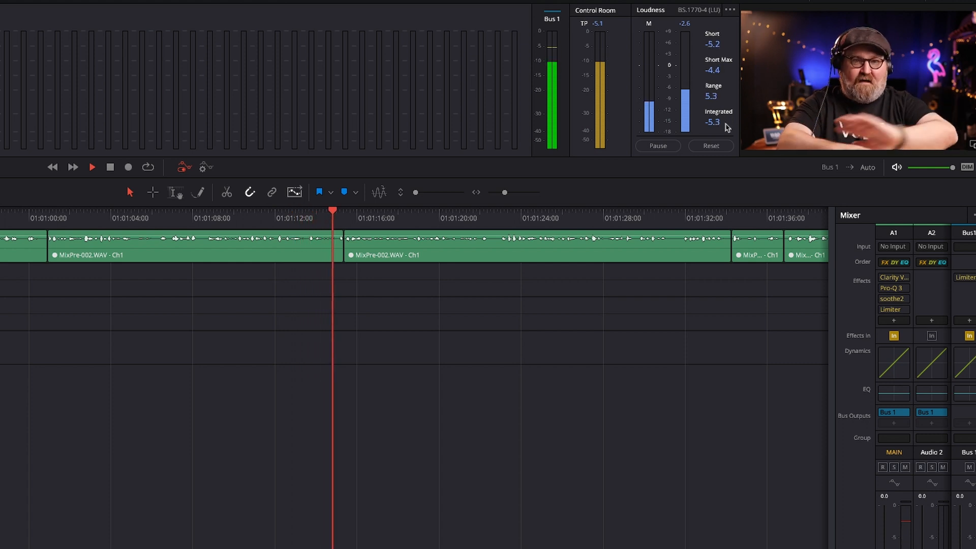
{"action": "key", "text": "space"}
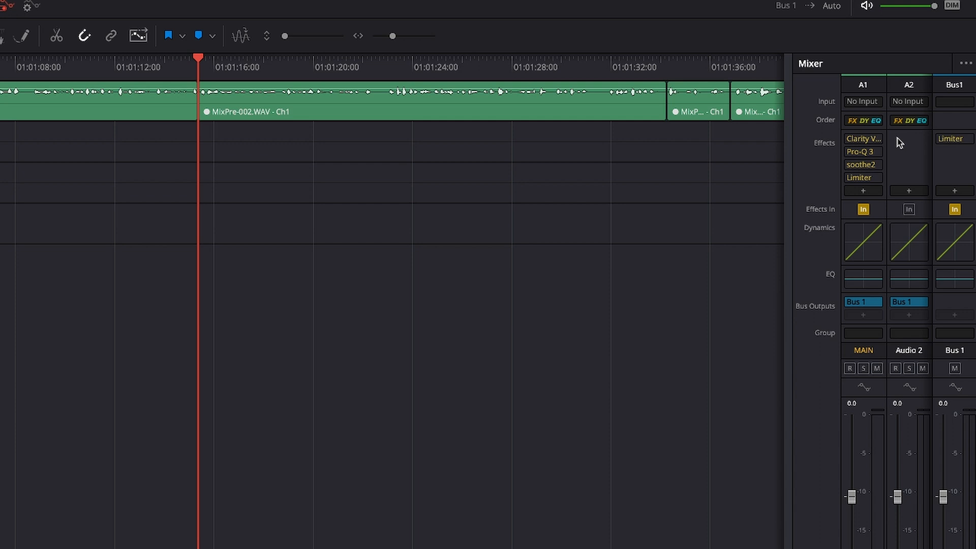
Audition the MAIN track's Clarity Vx noise reduction at 0.0 during playback, and raise it to about 45.6.
{"action": "left_click", "coordinate": [863, 138]}
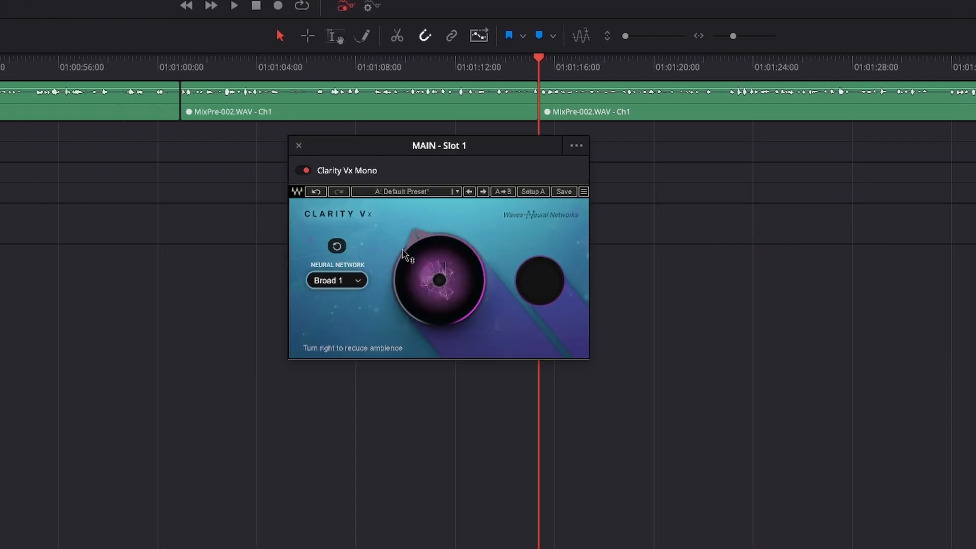
{"action": "mouse_move", "coordinate": [419, 250]}
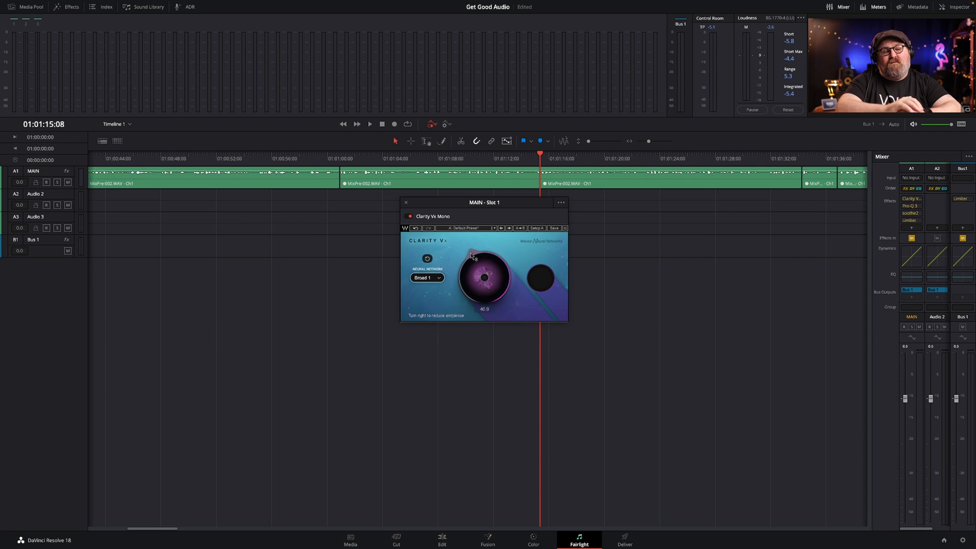
{"action": "left_click_drag", "start_coordinate": [471, 256], "coordinate": [471, 297]}
{"action": "key", "text": "space"}
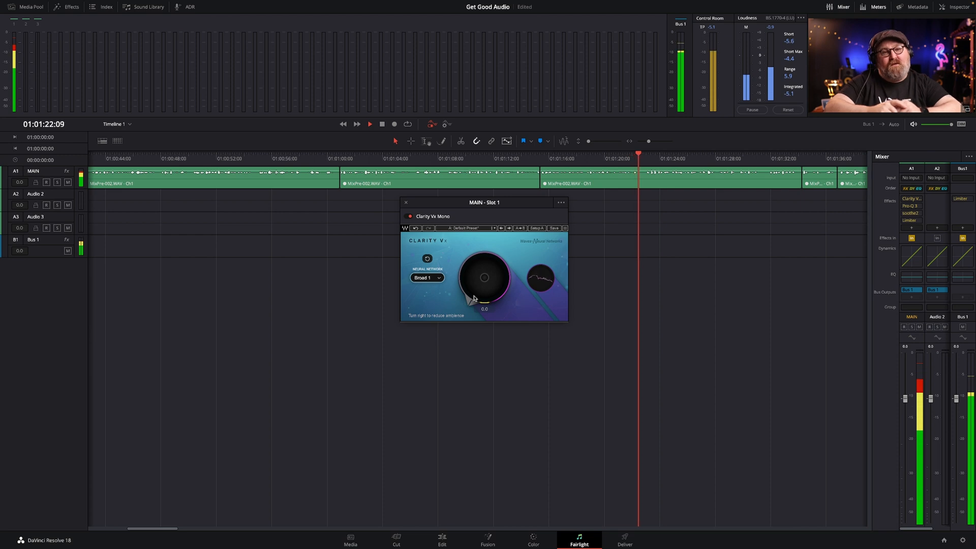
{"action": "left_click_drag", "start_coordinate": [474, 298], "coordinate": [473, 259]}
{"action": "key", "text": "space"}
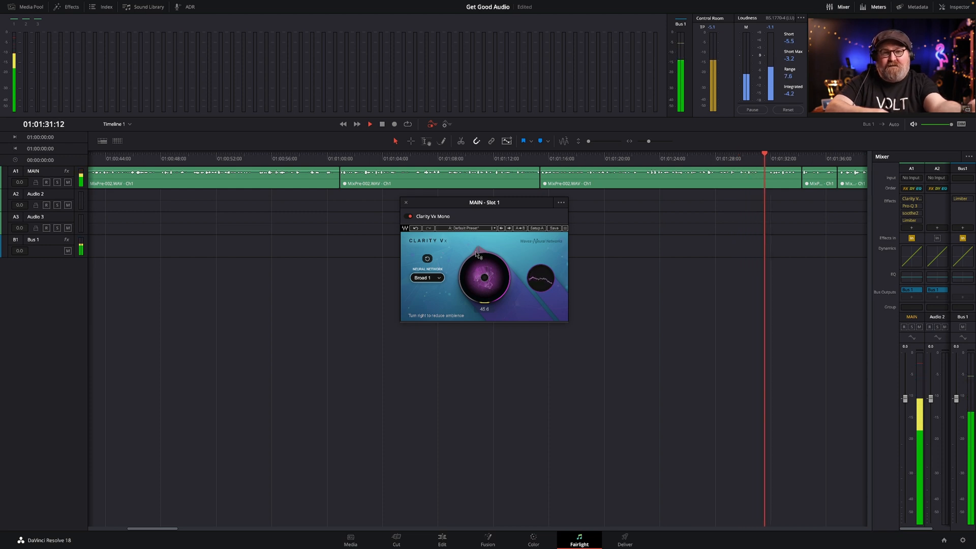
{"action": "key", "text": "space"}
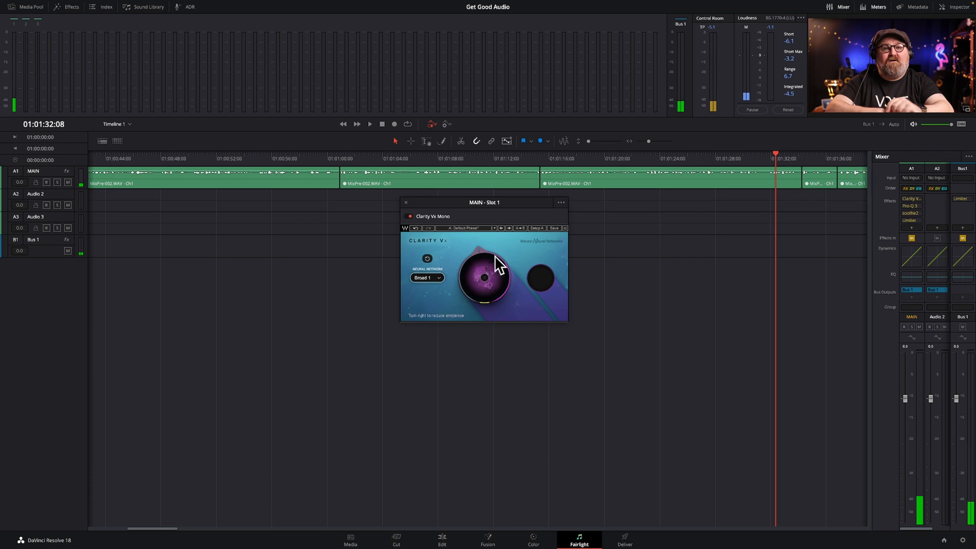
{"action": "mouse_move", "coordinate": [479, 256]}
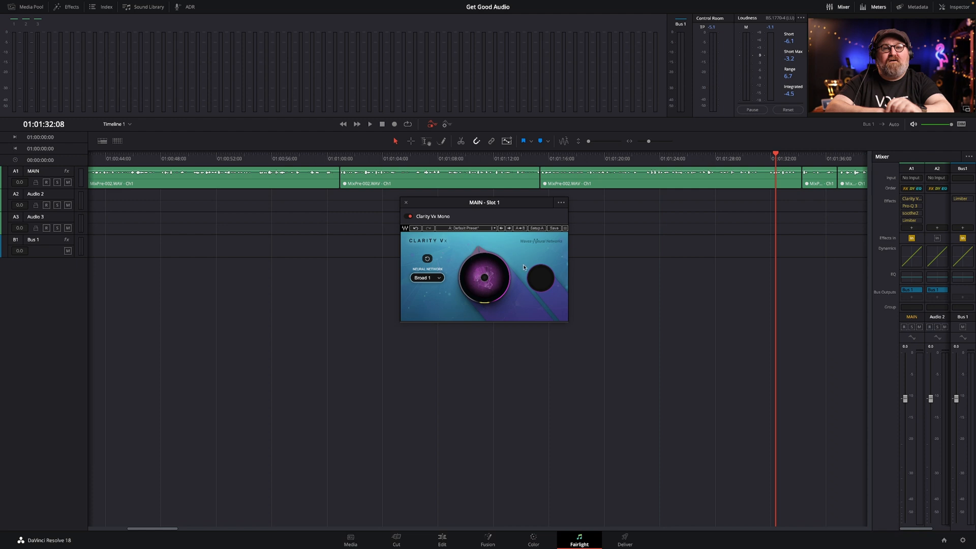
{"action": "left_click", "coordinate": [407, 203]}
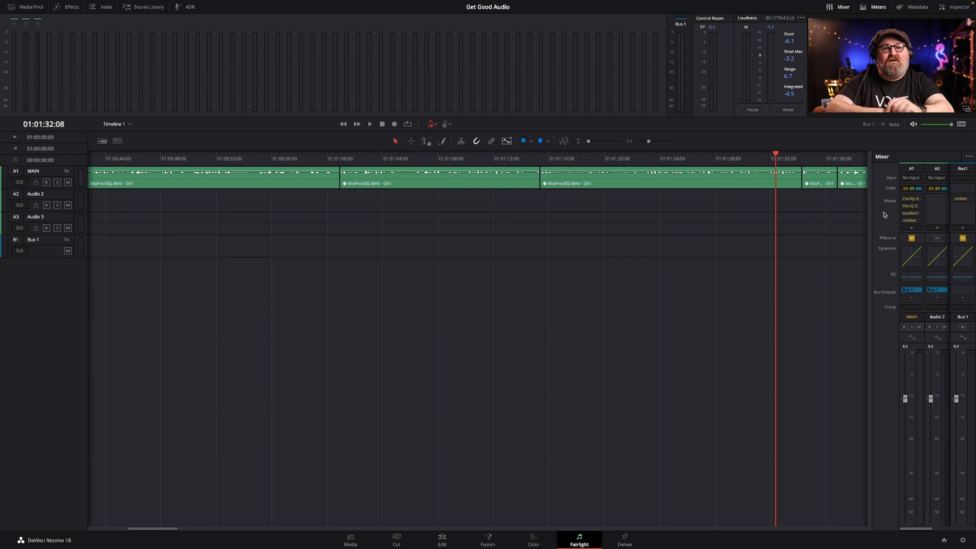
Fine-tune the low-cut band in the MAIN track's Pro-Q 3 to about 80 Hz with a Q of about 0.95.
{"action": "left_click", "coordinate": [911, 207]}
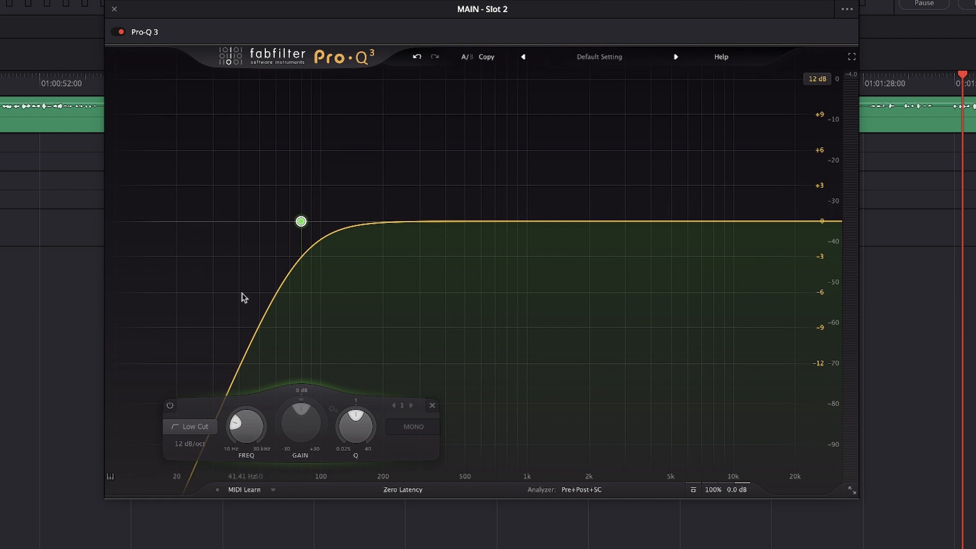
{"action": "mouse_move", "coordinate": [301, 223]}
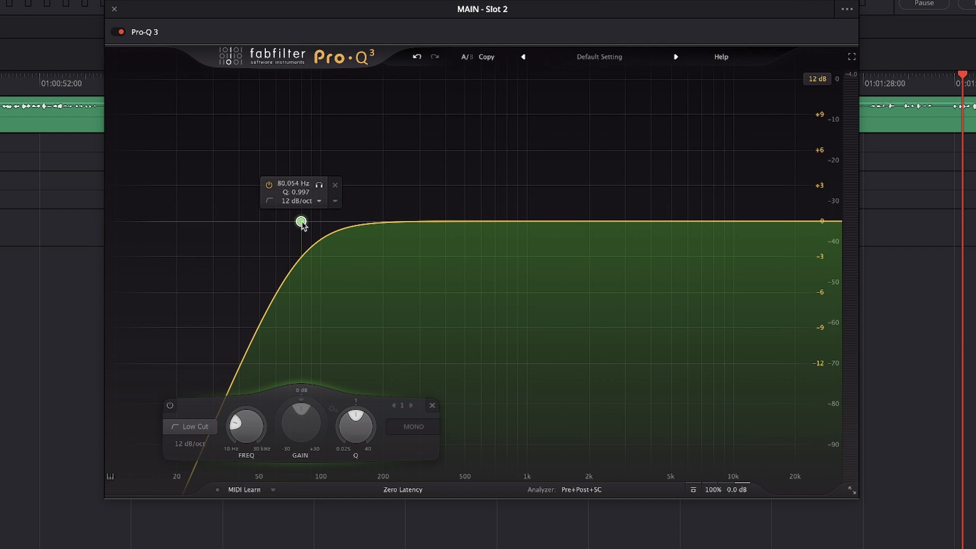
{"action": "mouse_move", "coordinate": [302, 224]}
{"action": "left_mouse_down"}
{"action": "mouse_move", "coordinate": [339, 227]}
{"action": "mouse_move", "coordinate": [288, 226]}
{"action": "mouse_move", "coordinate": [341, 227]}
{"action": "mouse_move", "coordinate": [308, 229]}
{"action": "left_mouse_up"}
{"action": "left_click_drag", "start_coordinate": [304, 228], "coordinate": [305, 228]}
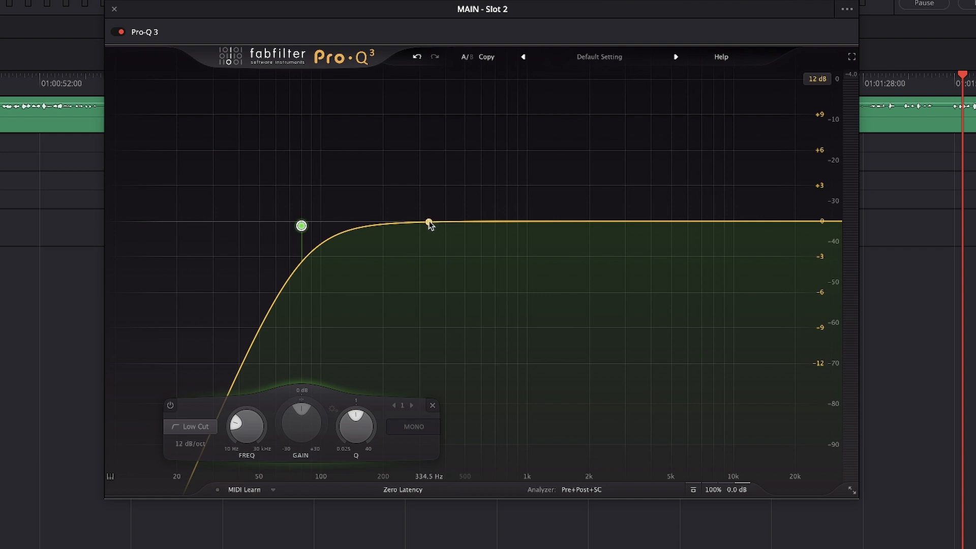
Add a bell boost of about 4.5 dB with a Q of about 7.4, and solo-sweep it to about 317 Hz.
{"action": "left_click_drag", "start_coordinate": [430, 225], "coordinate": [437, 169]}
{"action": "scroll", "coordinate": [423, 168], "scroll_direction": "up", "scroll_amount": 5}
{"action": "scroll", "coordinate": [424, 169], "scroll_direction": "up", "scroll_amount": 2}
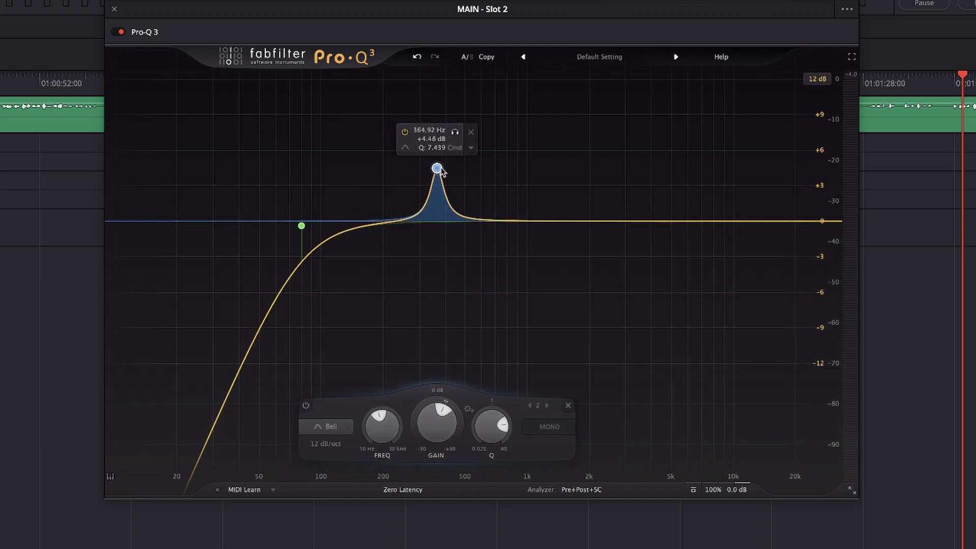
{"action": "left_click", "coordinate": [456, 133]}
{"action": "left_click_drag", "start_coordinate": [459, 138], "coordinate": [444, 139]}
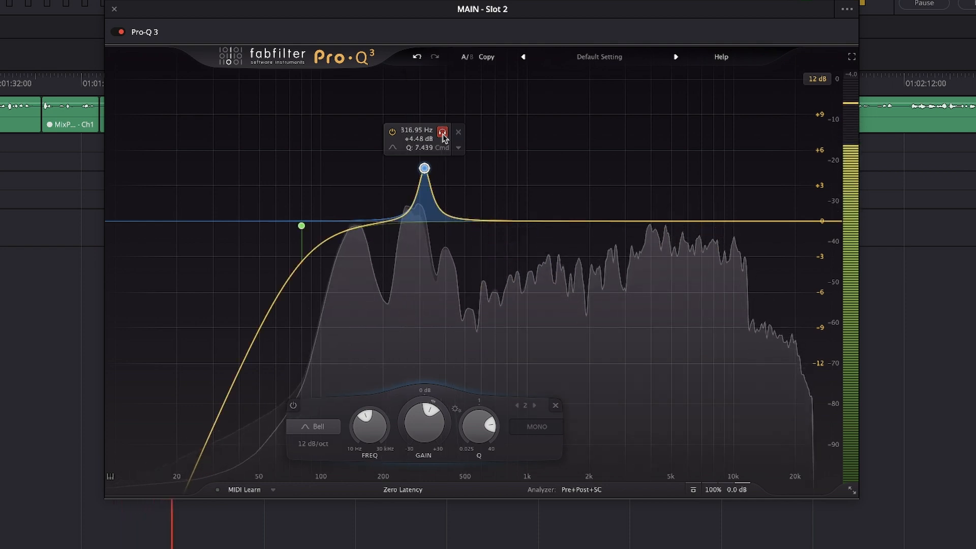
Try a cut of about 2.9 dB on the bell band at 317 Hz, and delete the band.
{"action": "left_click_drag", "start_coordinate": [428, 413], "coordinate": [420, 412]}
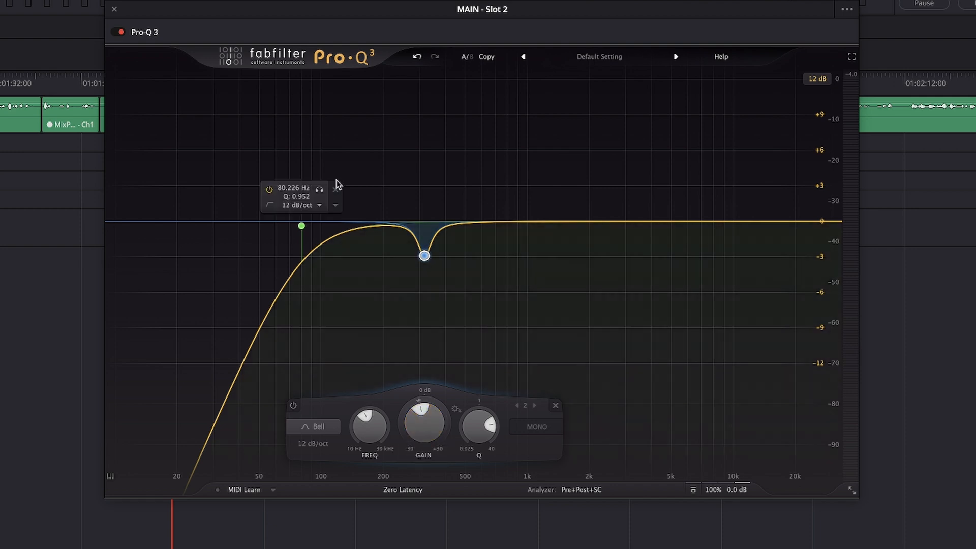
{"action": "mouse_move", "coordinate": [423, 256]}
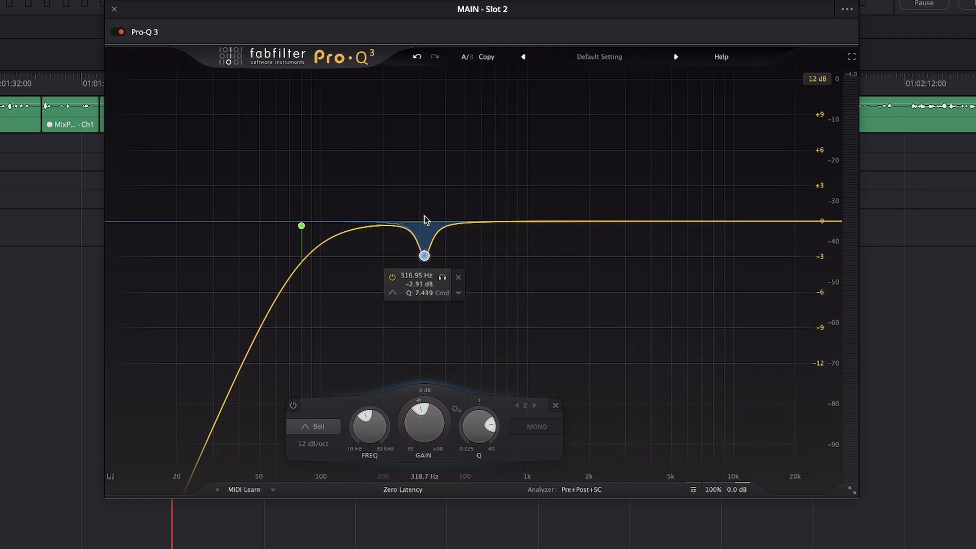
{"action": "left_click", "coordinate": [459, 293]}
{"action": "left_click", "coordinate": [519, 395]}
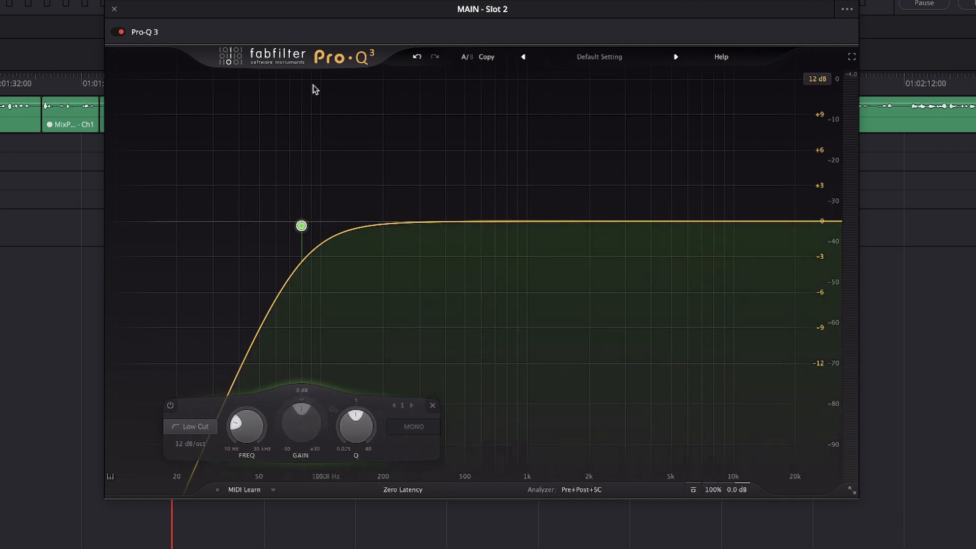
Close the EQ and load the Vocals preset "Vocal de-harsh 2" in the MAIN track's soothe2 effect.
{"action": "left_click", "coordinate": [115, 10]}
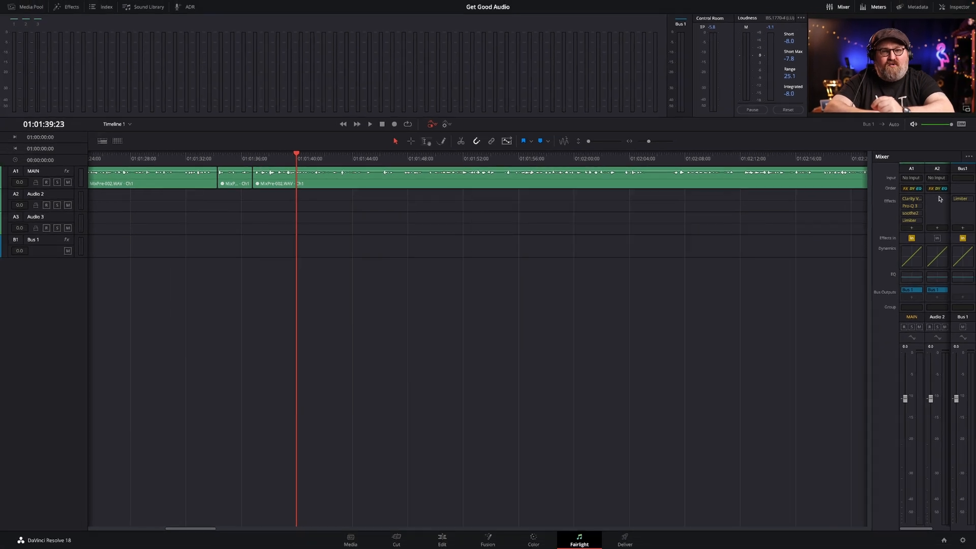
{"action": "left_click", "coordinate": [914, 215]}
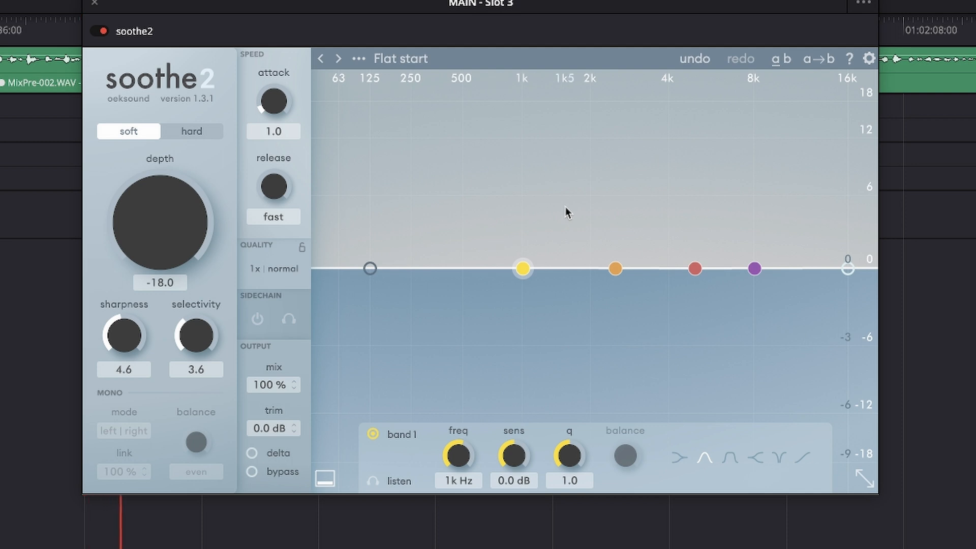
{"action": "left_click", "coordinate": [427, 59]}
{"action": "scroll", "coordinate": [437, 362], "scroll_direction": "down", "scroll_amount": 2}
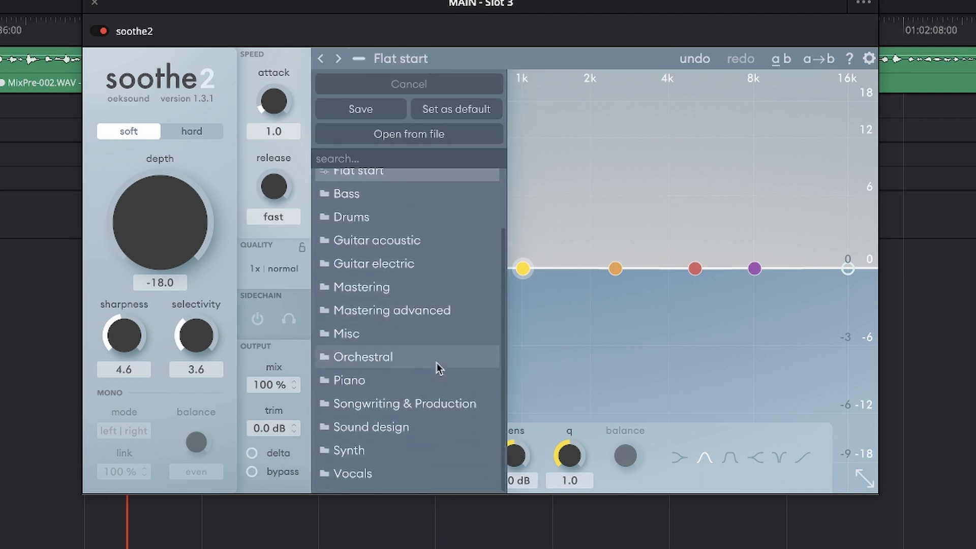
{"action": "left_click", "coordinate": [406, 475]}
{"action": "scroll", "coordinate": [618, 319], "scroll_direction": "down", "scroll_amount": 1}
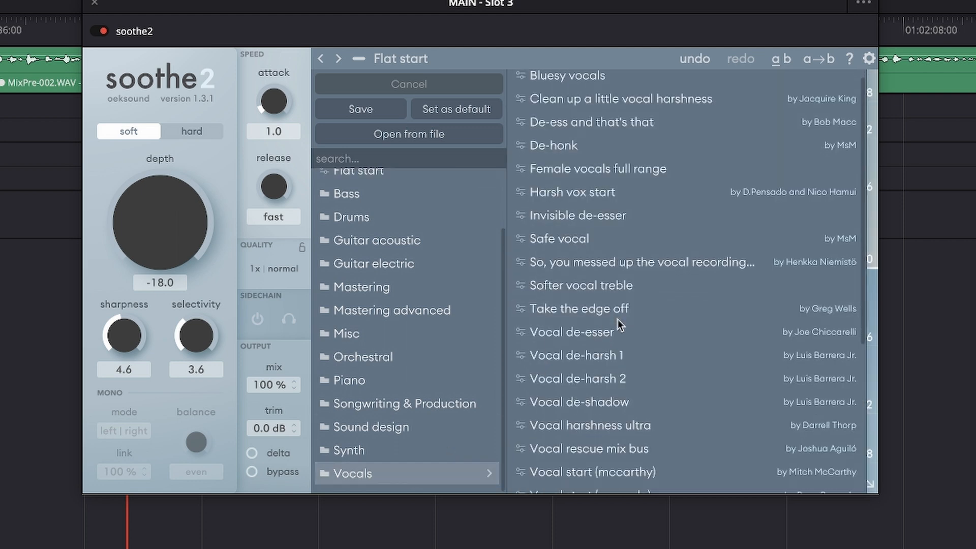
{"action": "left_click", "coordinate": [602, 376]}
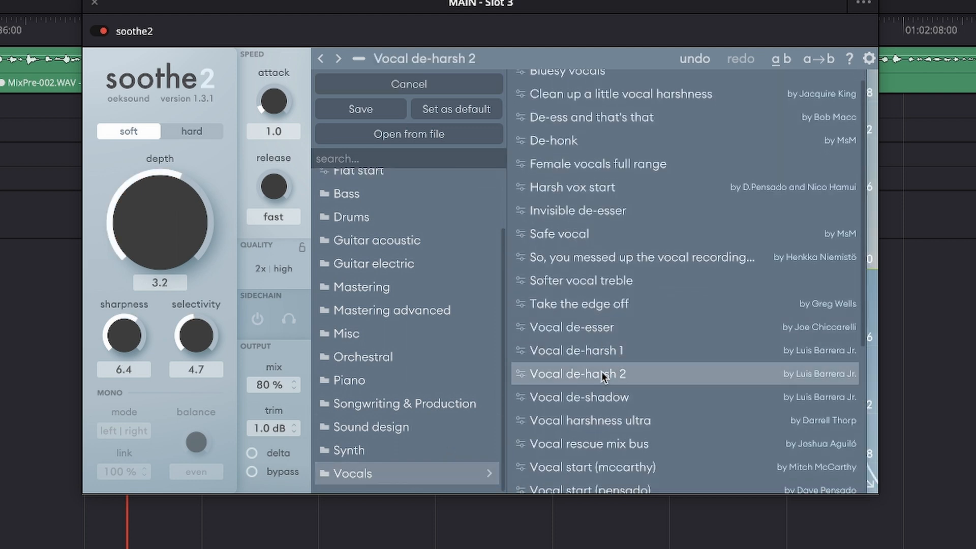
{"action": "left_click", "coordinate": [447, 54]}
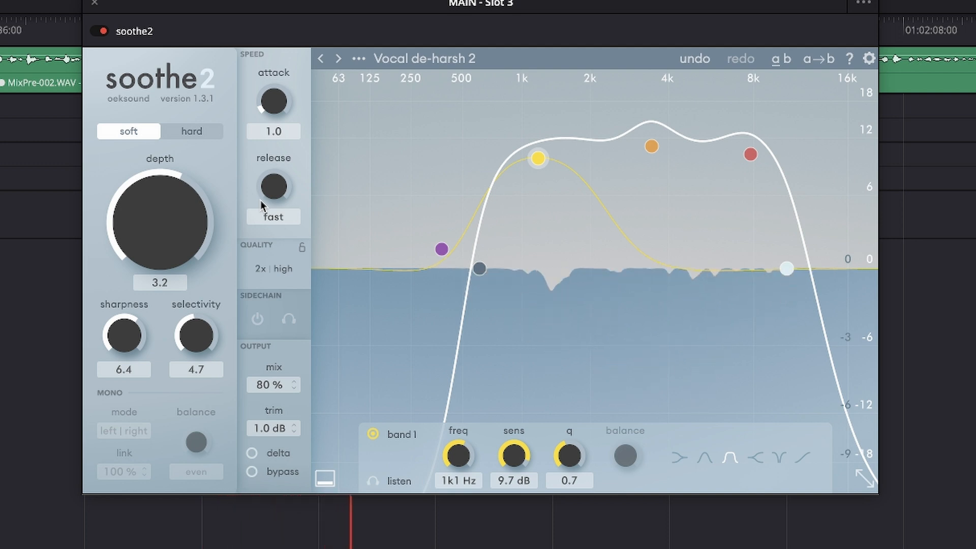
Compare the MAIN track with soothe2 bypassed and enabled during playback, leave it enabled, and close the effect.
{"action": "key", "text": "space"}
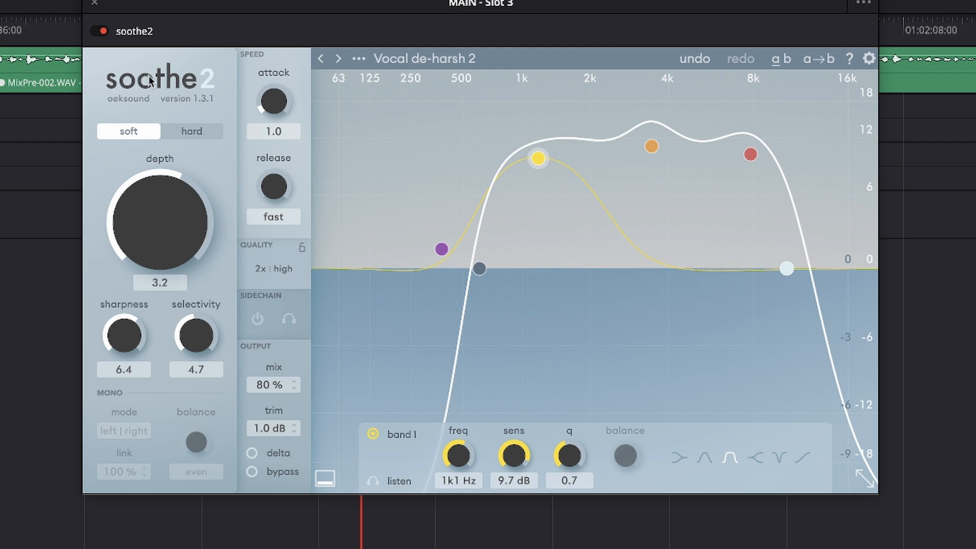
{"action": "key", "text": "space"}
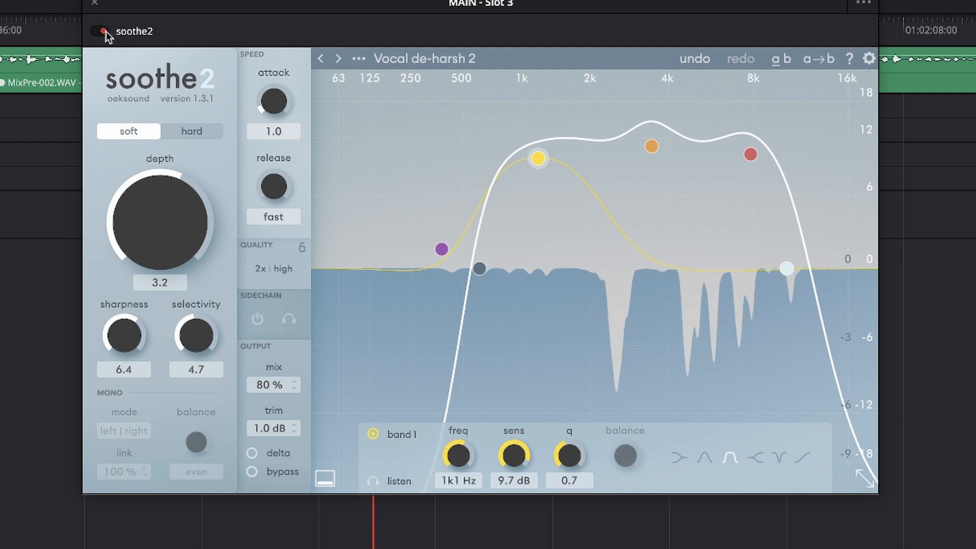
{"action": "left_click", "coordinate": [105, 31]}
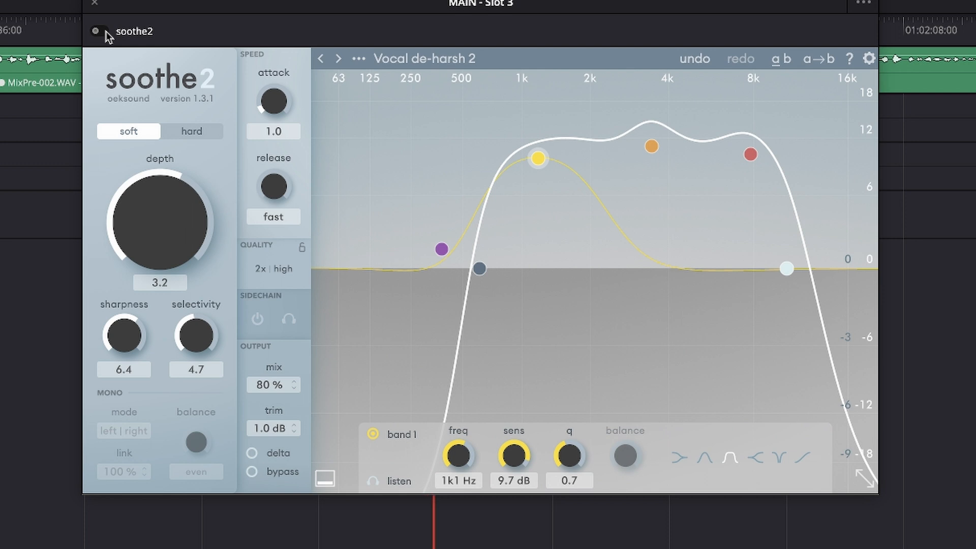
{"action": "left_click", "coordinate": [106, 31]}
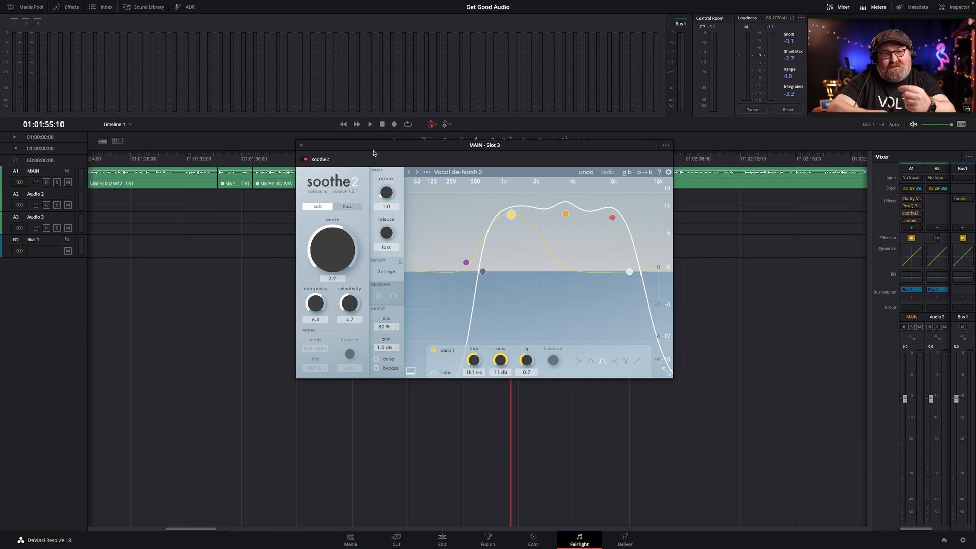
{"action": "left_click", "coordinate": [302, 147]}
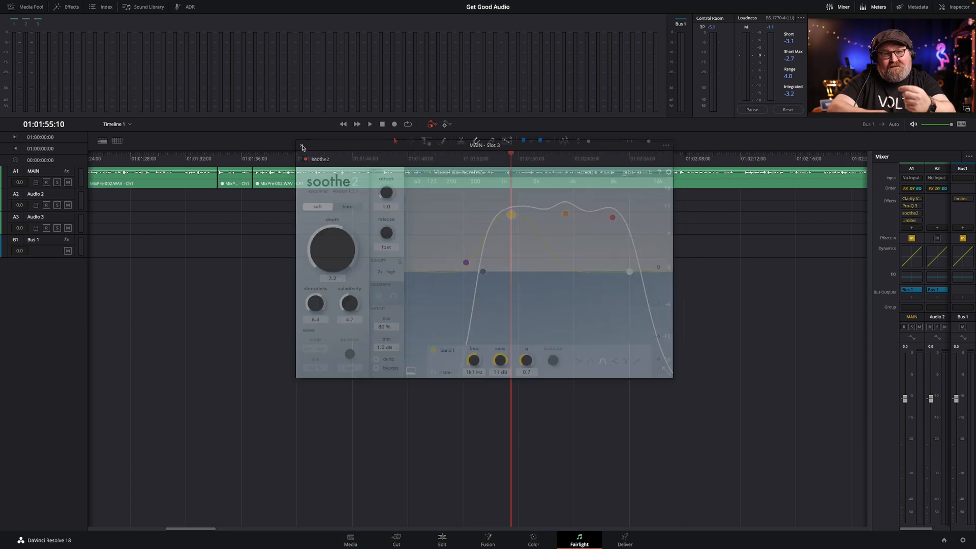
Inspect the MAIN track's Limiter while playing the timeline to check limiting and integrated loudness, and close it.
{"action": "left_click", "coordinate": [912, 223]}
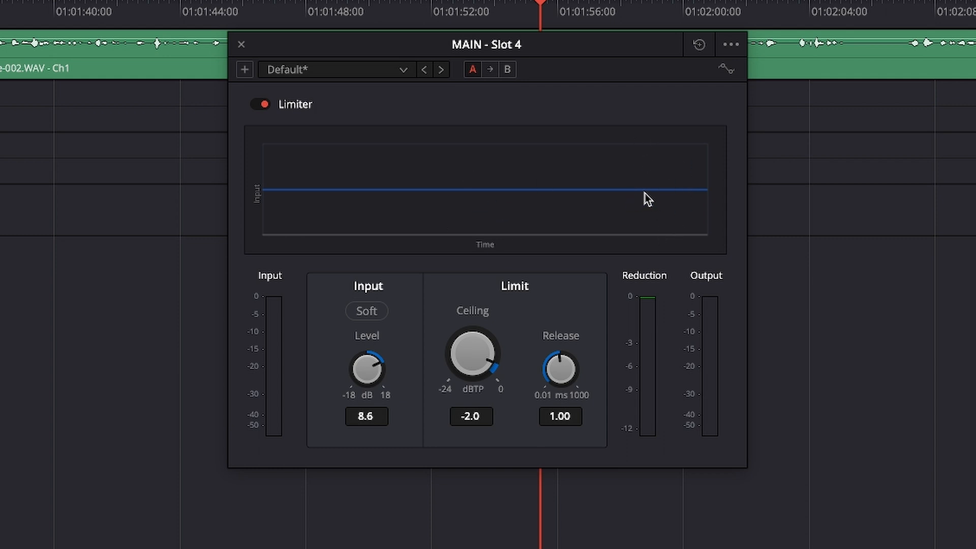
{"action": "key", "text": "space"}
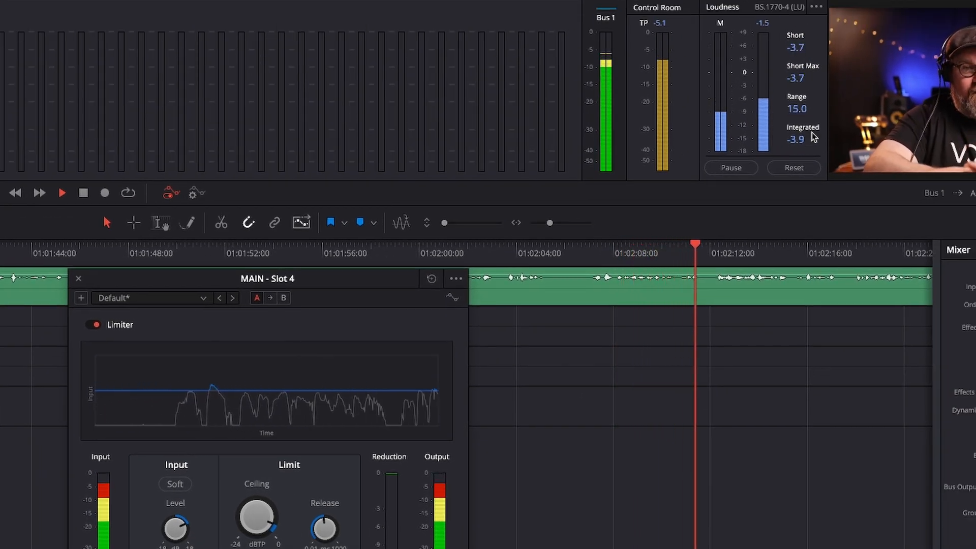
{"action": "key", "text": "space"}
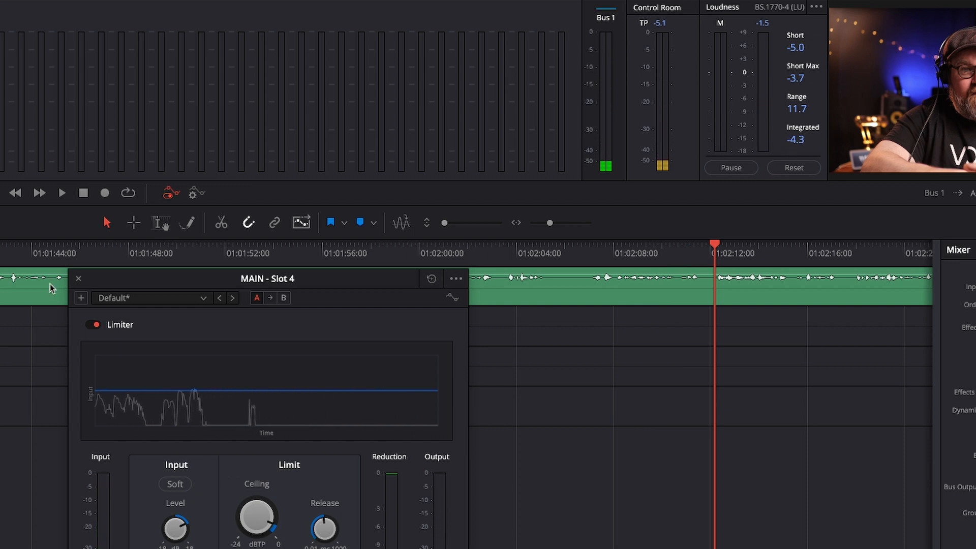
{"action": "left_click", "coordinate": [78, 279]}
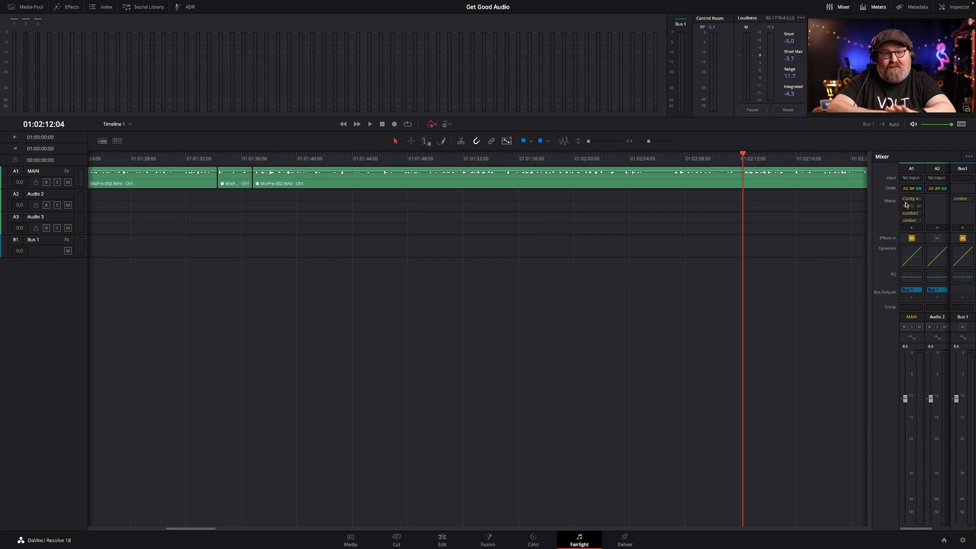
Review the Limiter settings on Bus 1, close it, and play more of the timeline to monitor the loudness meters.
{"action": "left_click", "coordinate": [964, 200]}
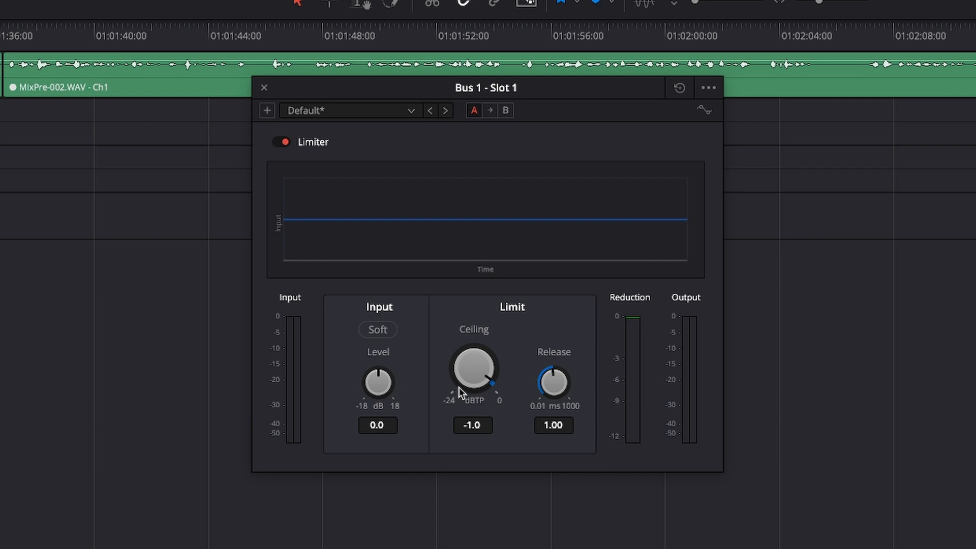
{"action": "left_click", "coordinate": [264, 90]}
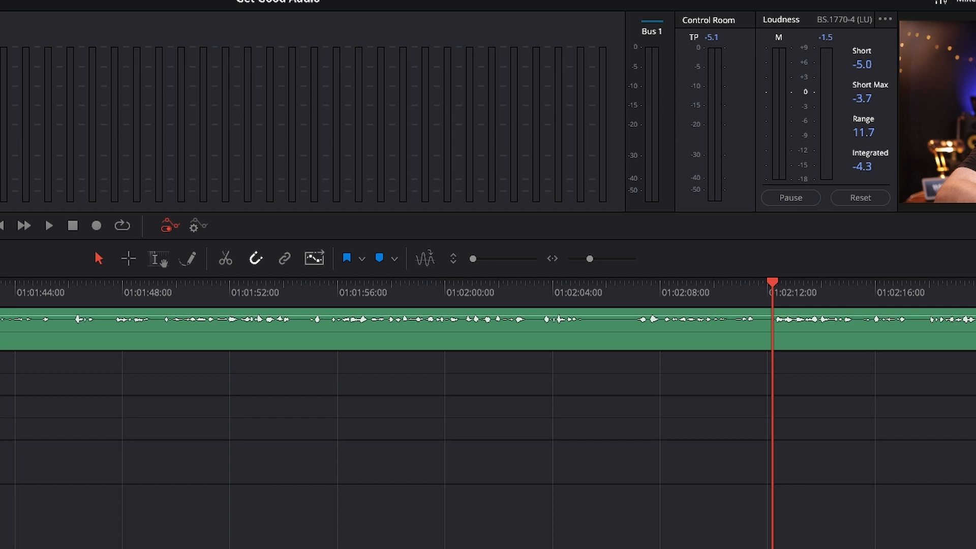
{"action": "key", "text": "space"}
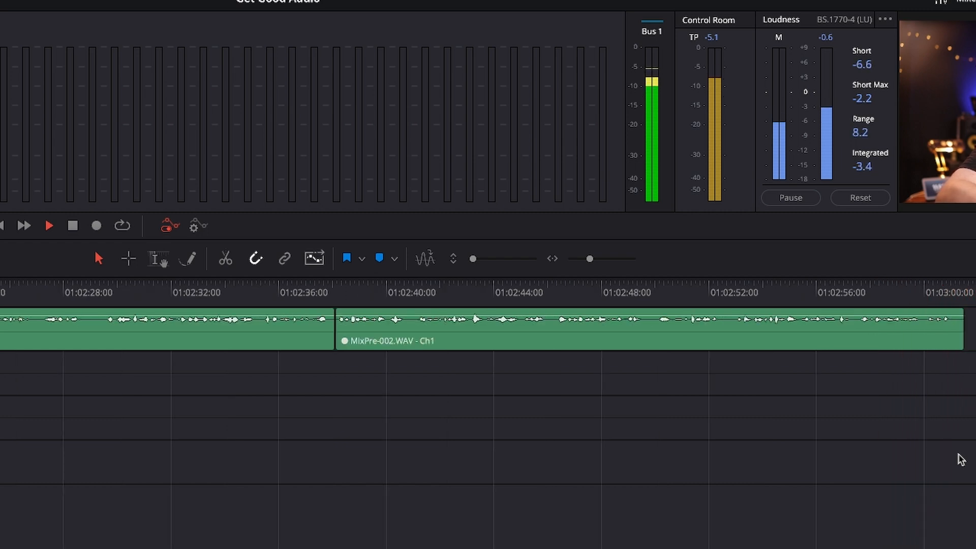
{"action": "key", "text": "space"}
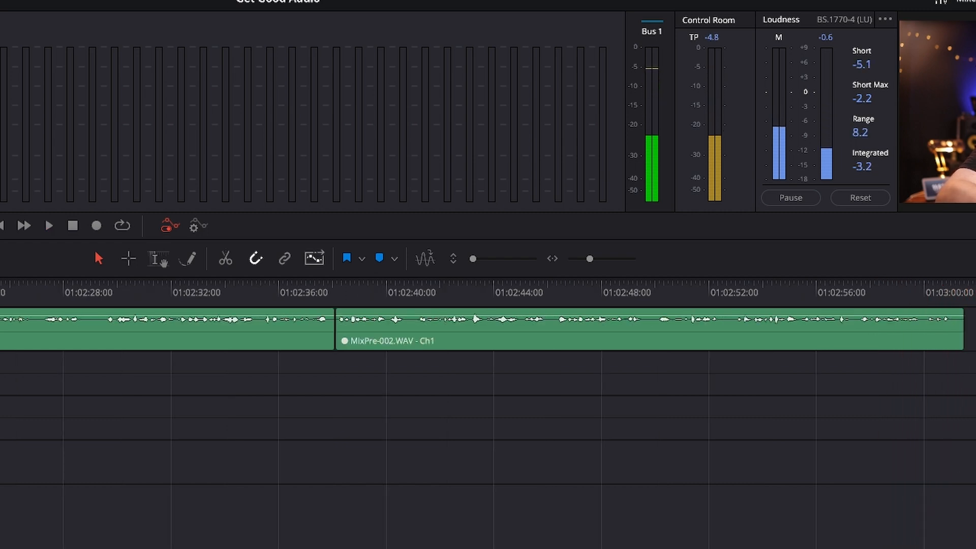